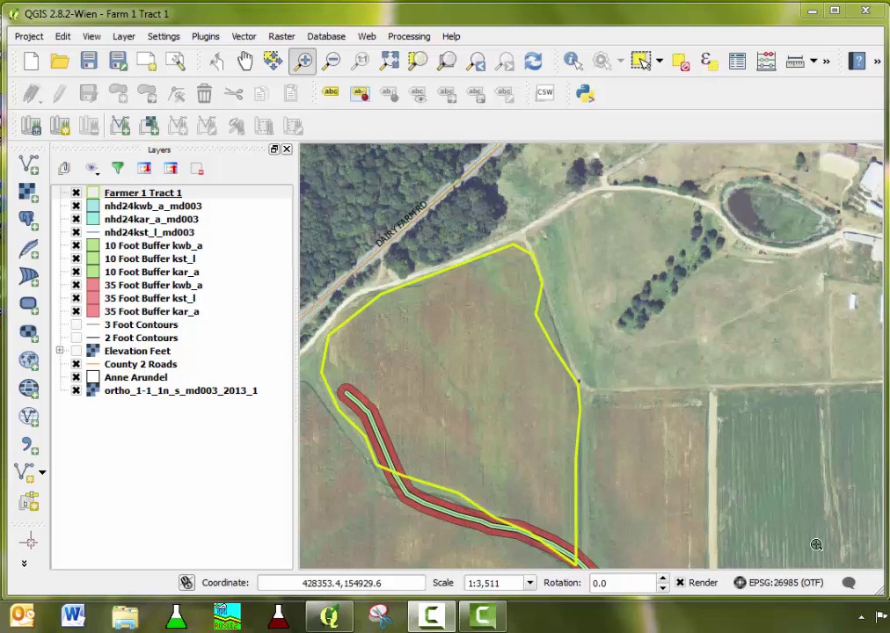
Minimize the QGIS Farm 1 Tract 1 project window to reveal the desktop
click(809, 12)
Launch Google Earth and search for the farm's pasted street address
double_click(176, 371)
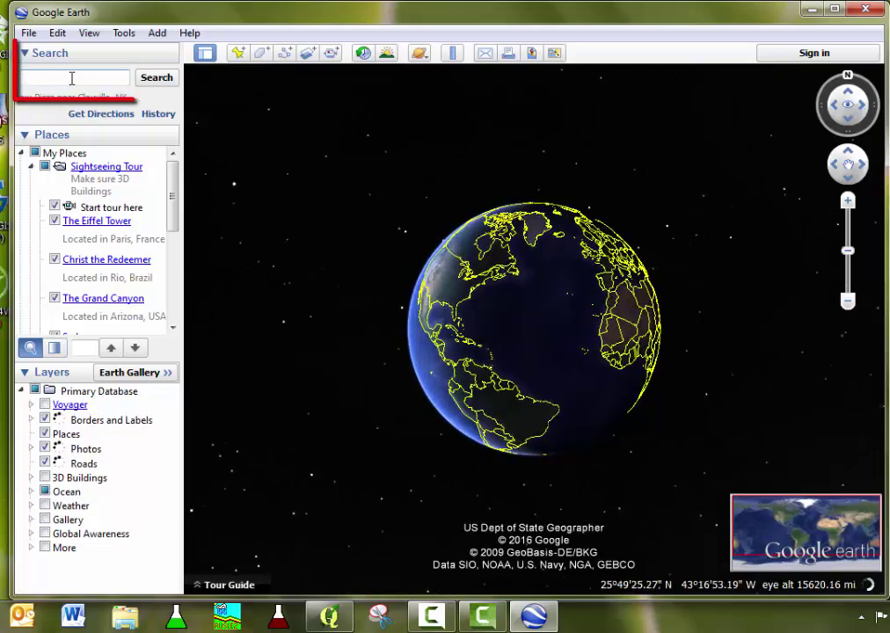
key(ctrl+v)
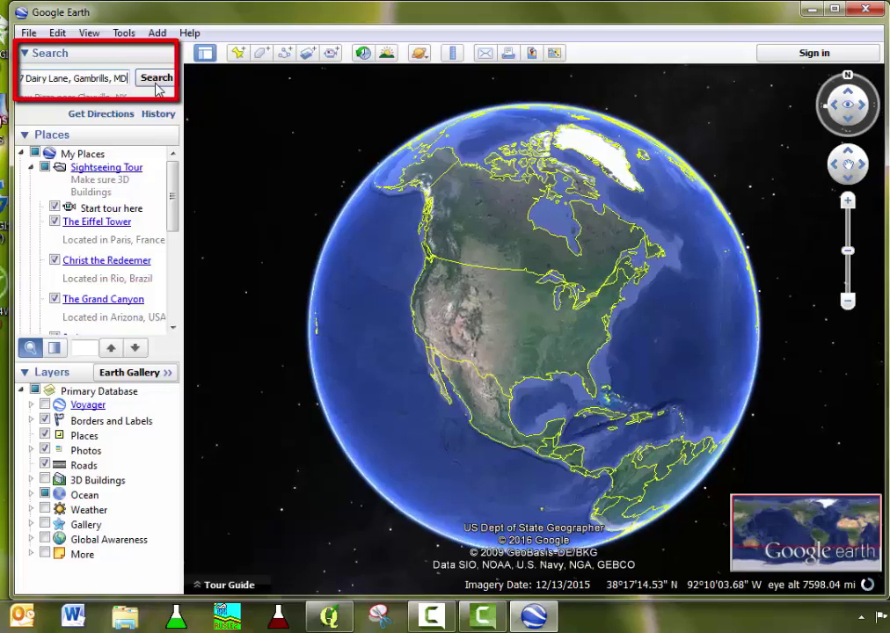
click(155, 83)
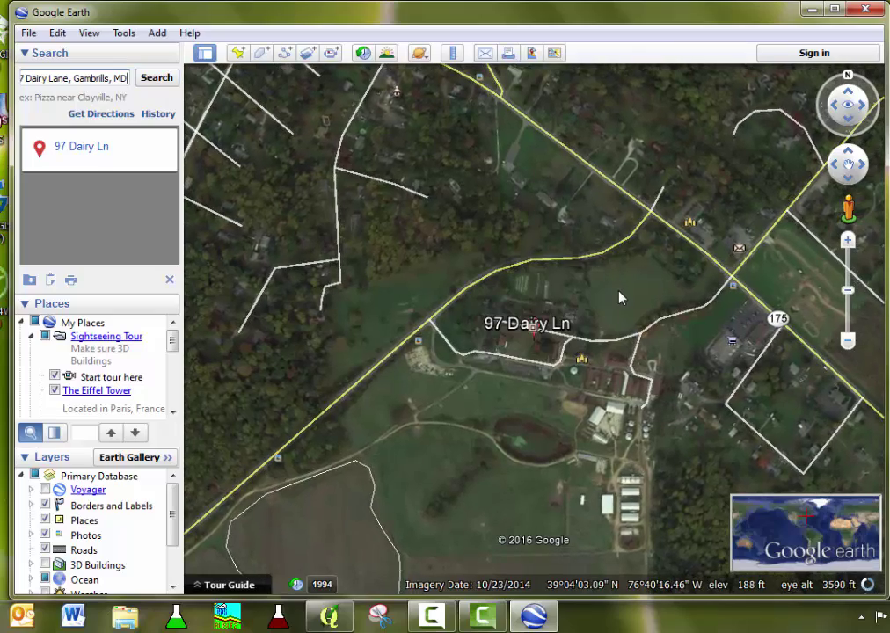
Center the pond on the map and zoom in to about 1053 ft eye altitude
drag(628, 337, 656, 235)
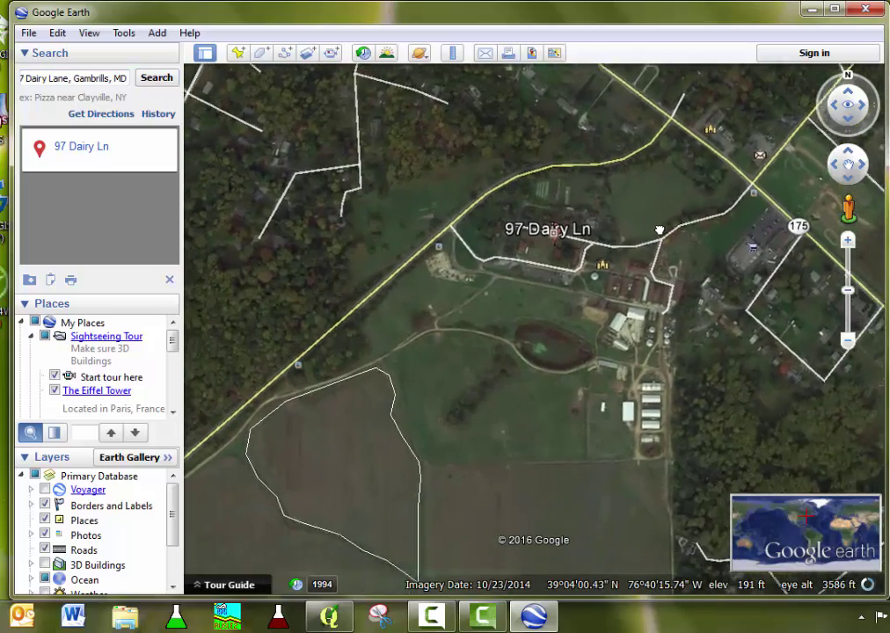
click(848, 239)
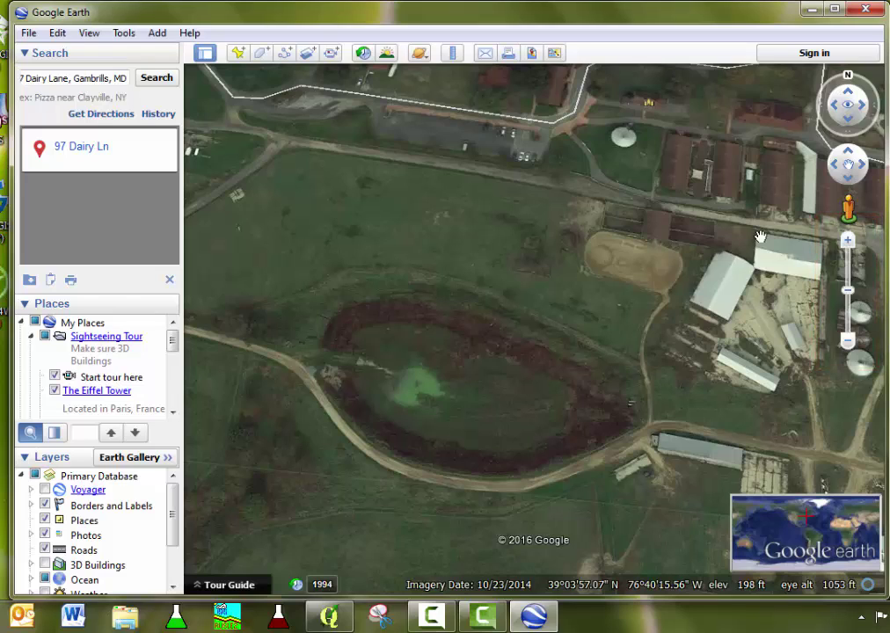
drag(175, 346, 174, 405)
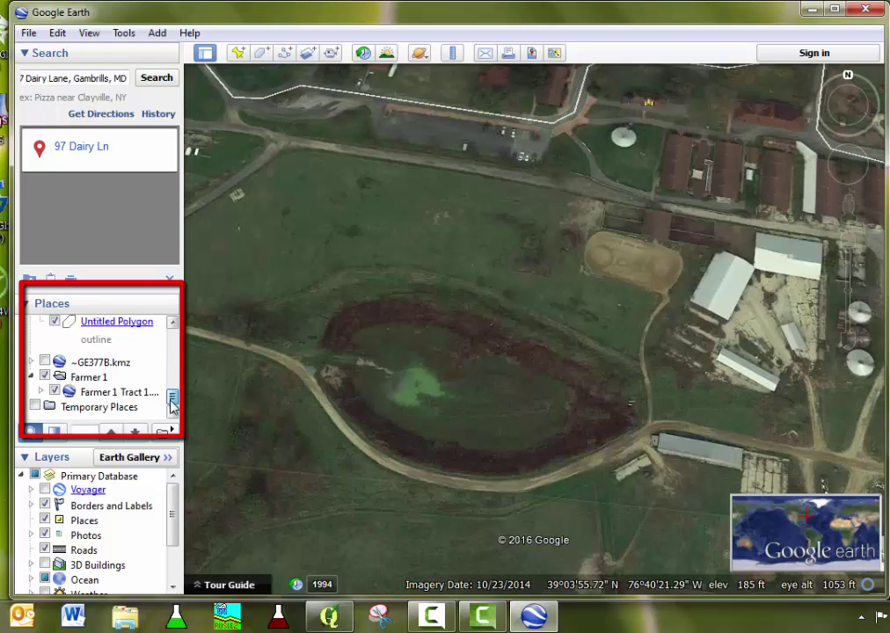
Add a new polygon named 'Farmer 1 Pond 1' to the Farmer 1 folder
right_click(98, 381)
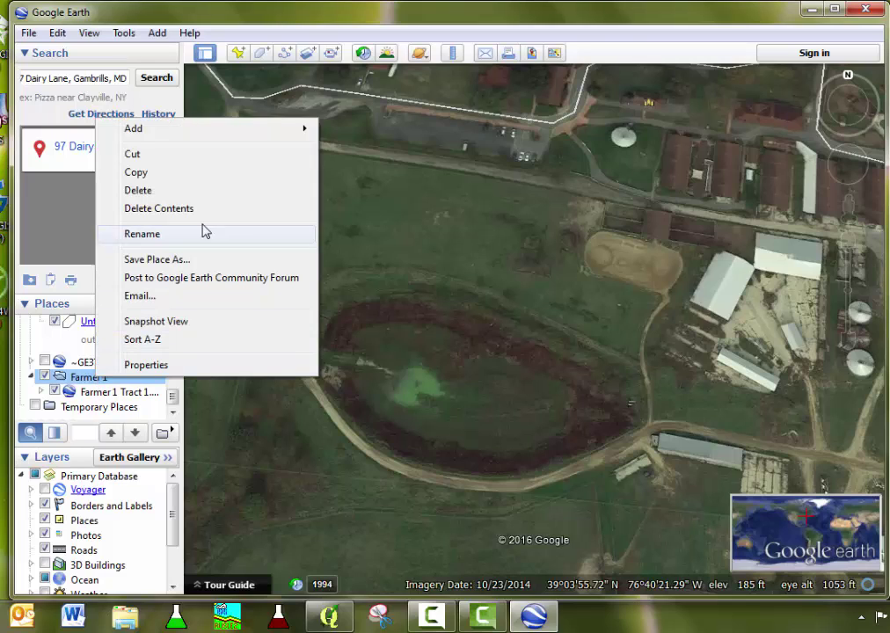
mouse_move(240, 141)
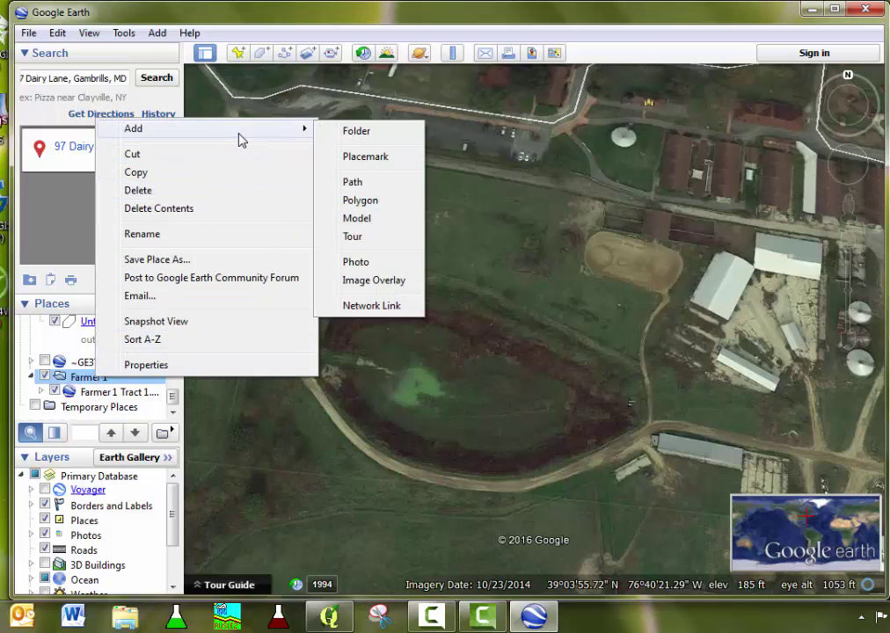
click(361, 200)
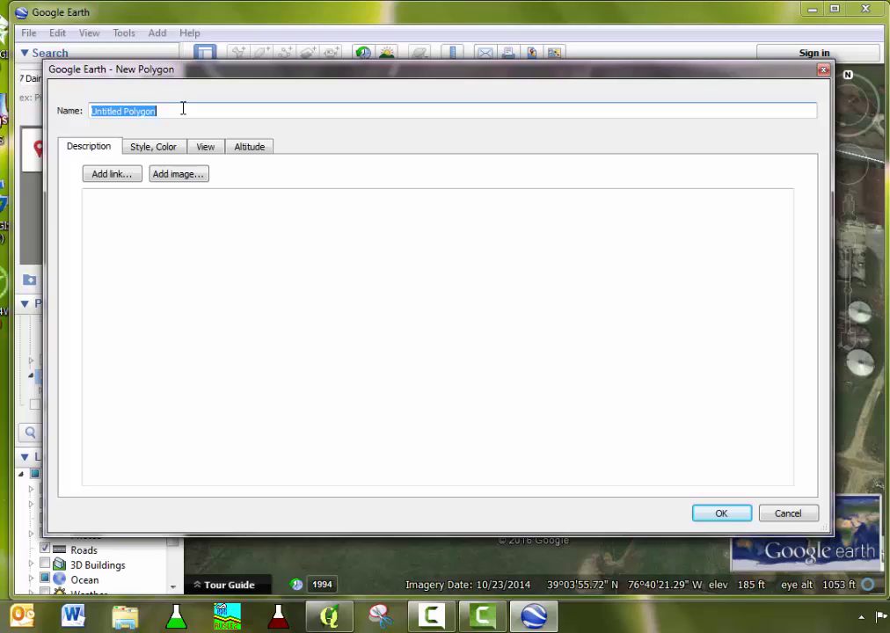
text(Farmer 1 Pond 1)
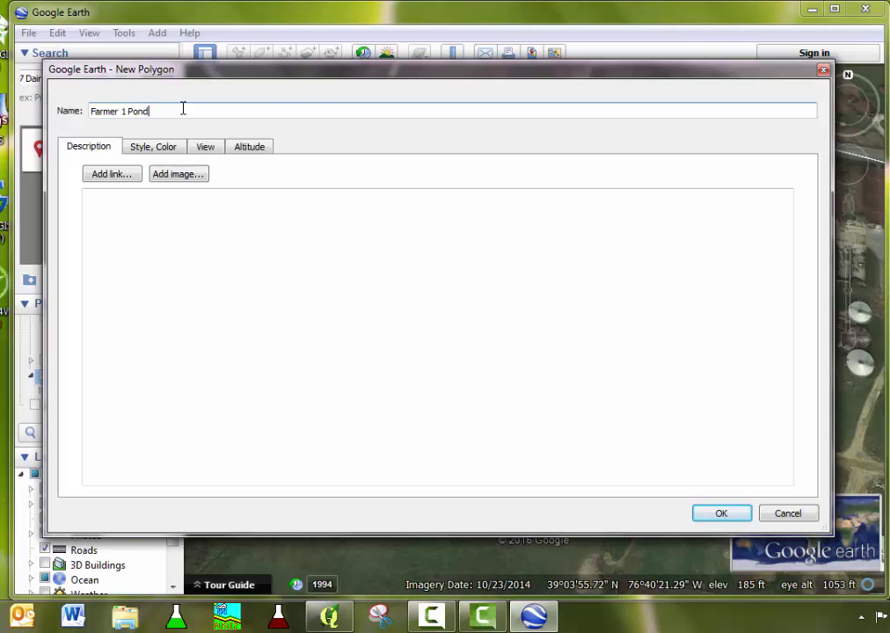
Set the polygon's area style to Outlined and move the dialog off the map
click(164, 150)
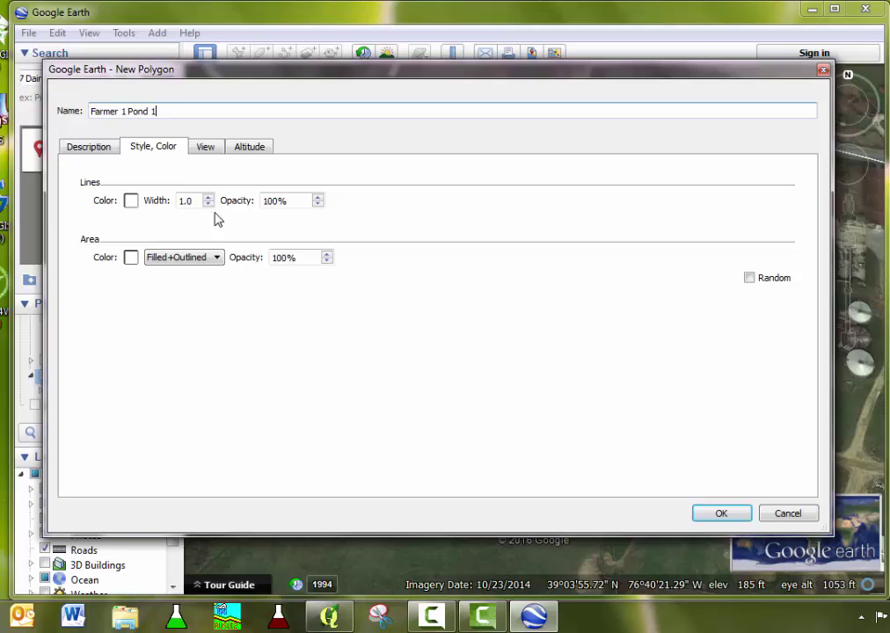
click(219, 264)
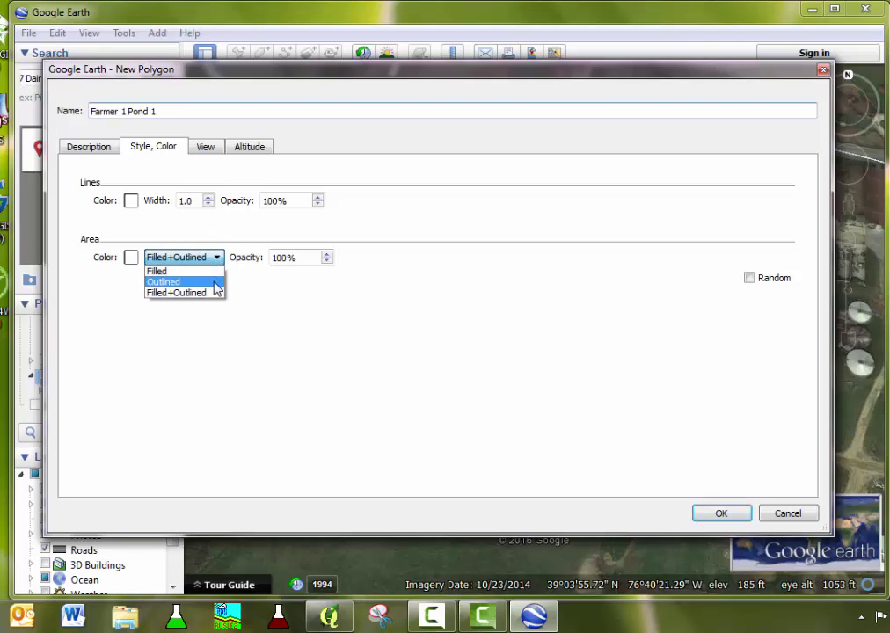
click(217, 282)
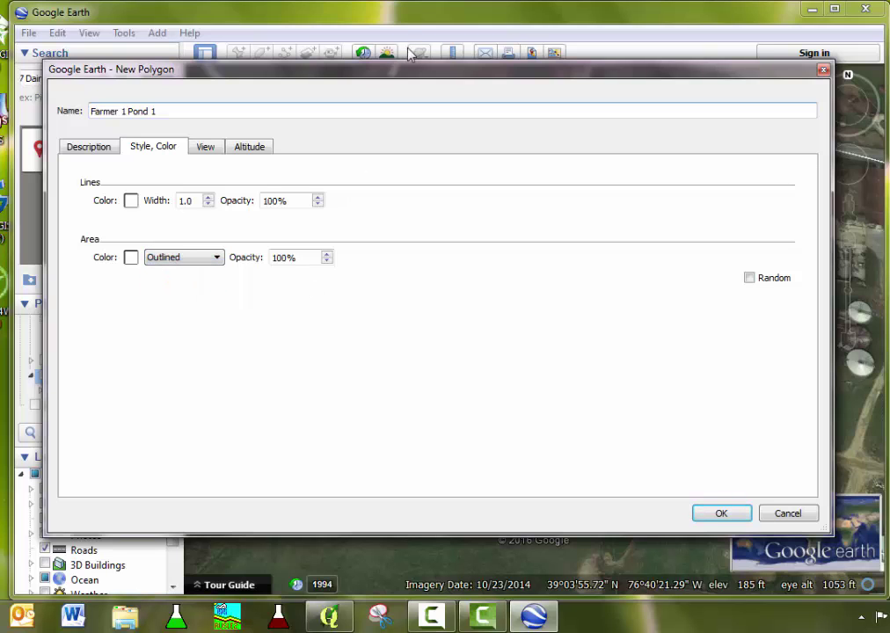
drag(413, 75, 0, 303)
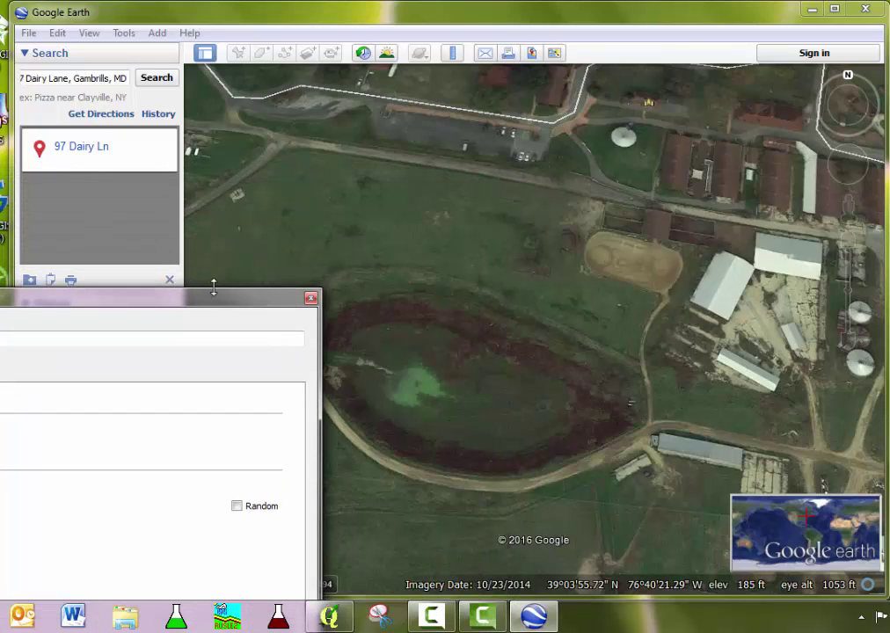
Trace the pond's northeast, north and west edges with polygon vertices
drag(281, 305, 188, 390)
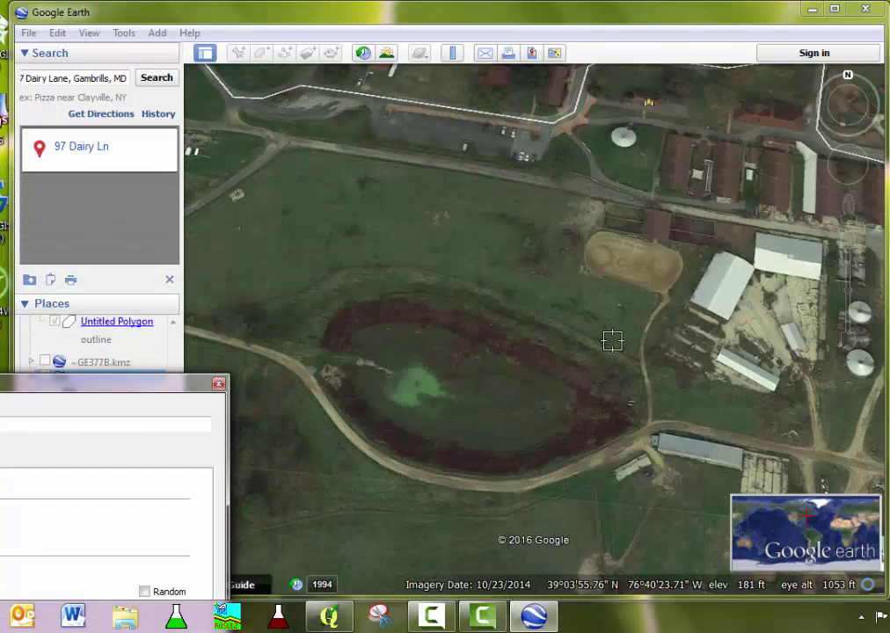
drag(631, 412, 486, 332)
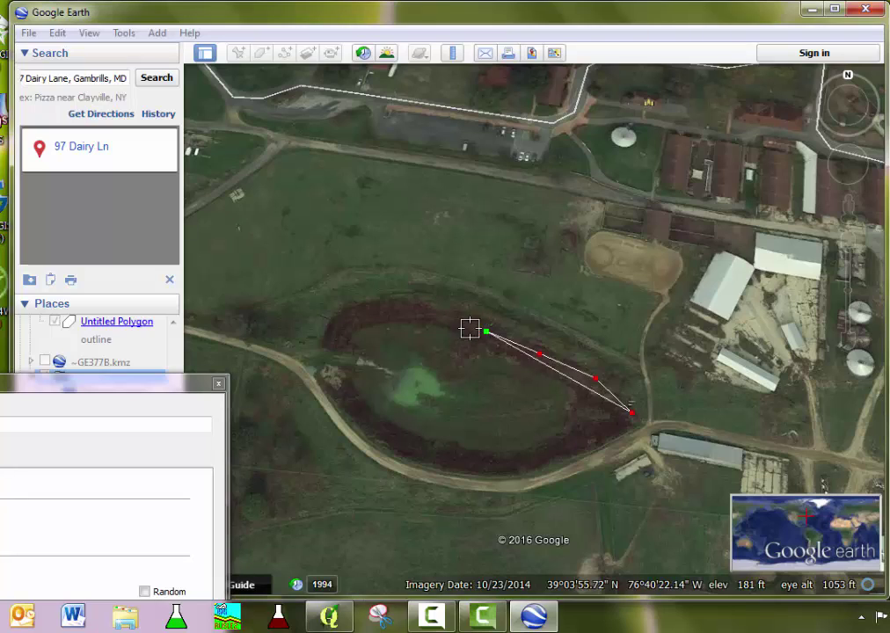
click(431, 314)
click(386, 314)
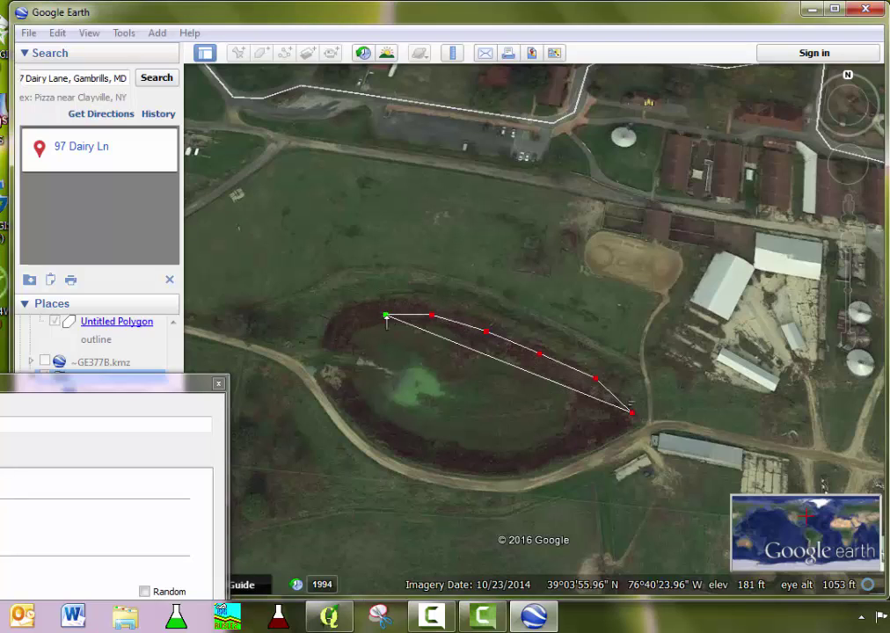
click(353, 331)
click(343, 354)
click(341, 387)
click(353, 404)
Finish the outline along the south and east edges and keep the polygon
click(384, 424)
click(414, 442)
click(459, 452)
click(496, 458)
click(539, 456)
click(581, 429)
click(610, 422)
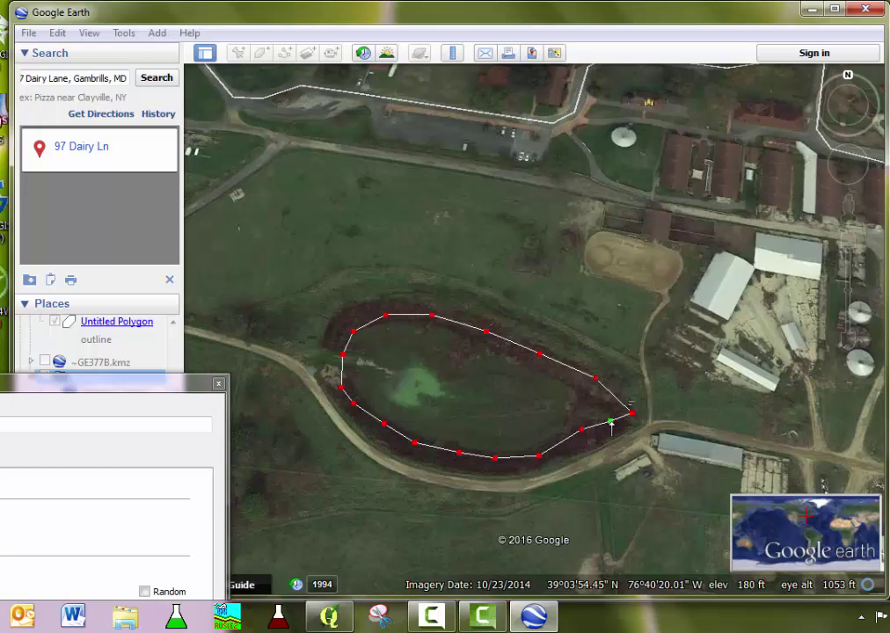
drag(103, 384, 698, 99)
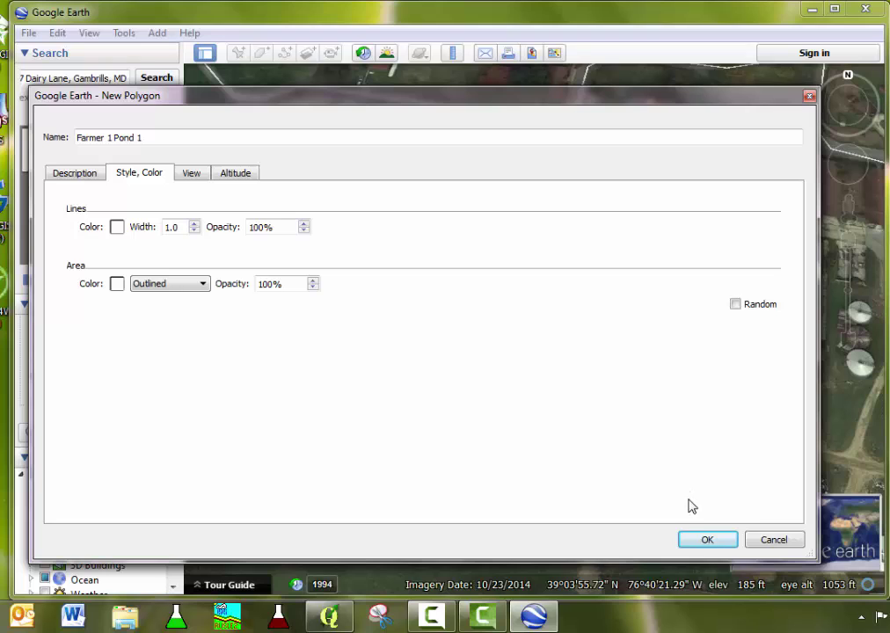
click(705, 541)
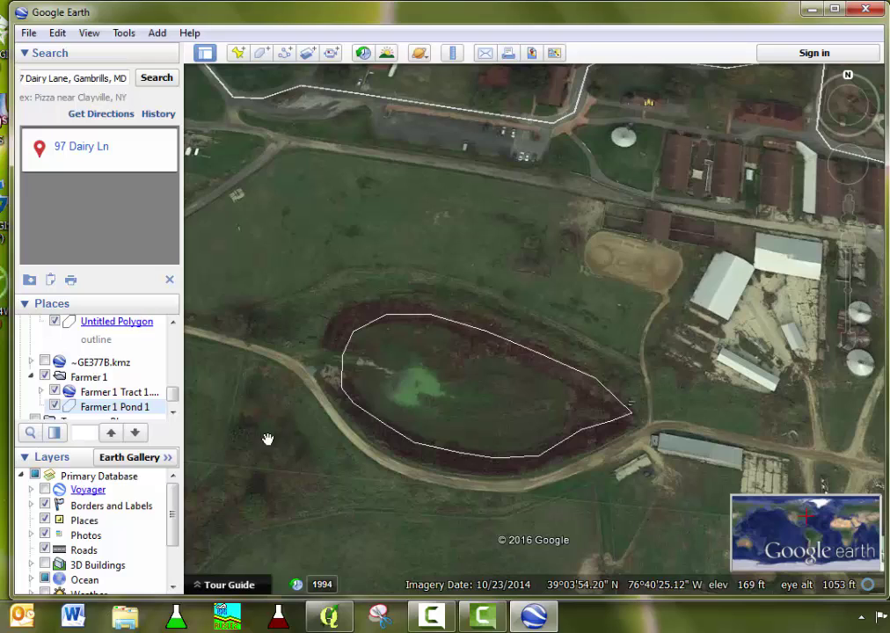
Start saving the Farmer 1 Pond 1 polygon to a file from Places
scroll(173, 400, down, 1)
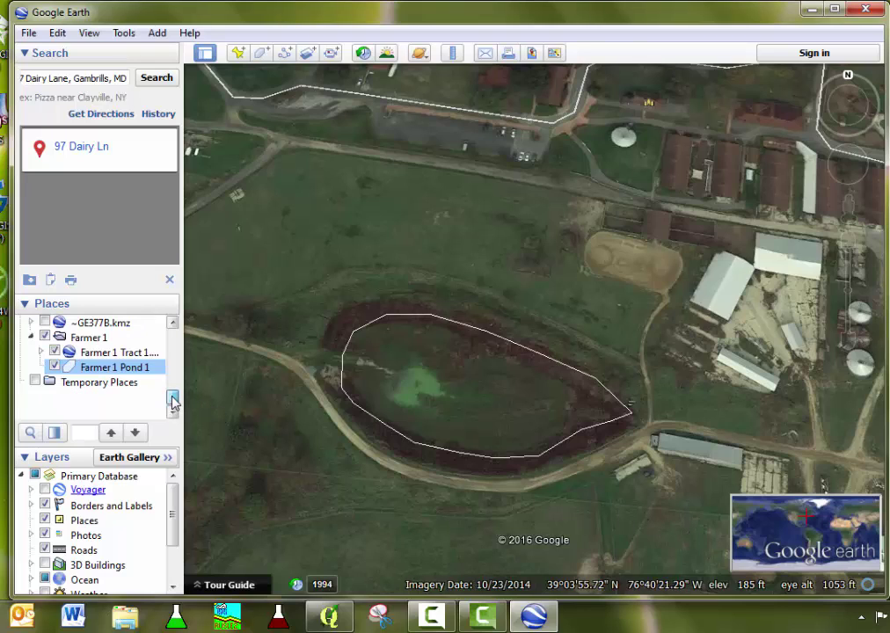
right_click(132, 373)
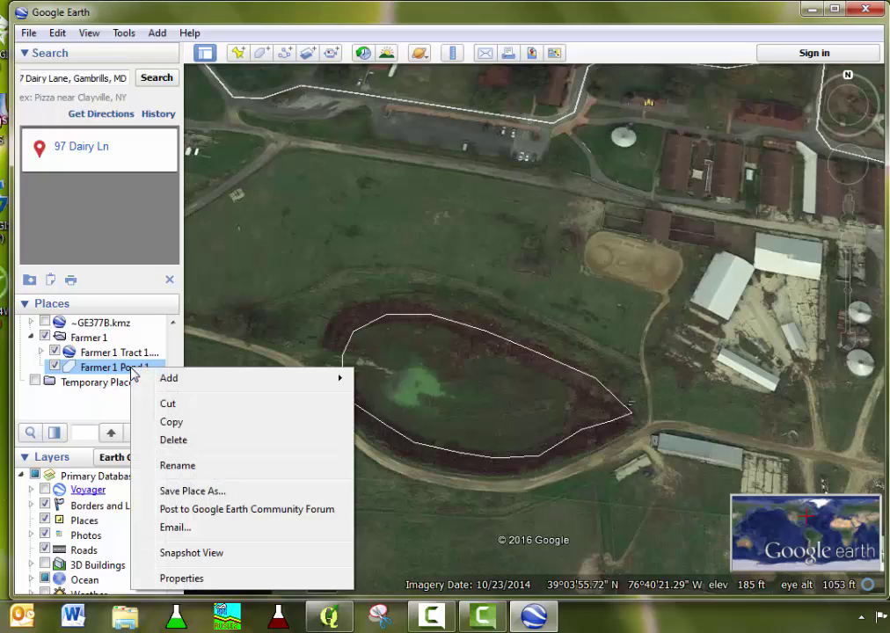
click(221, 498)
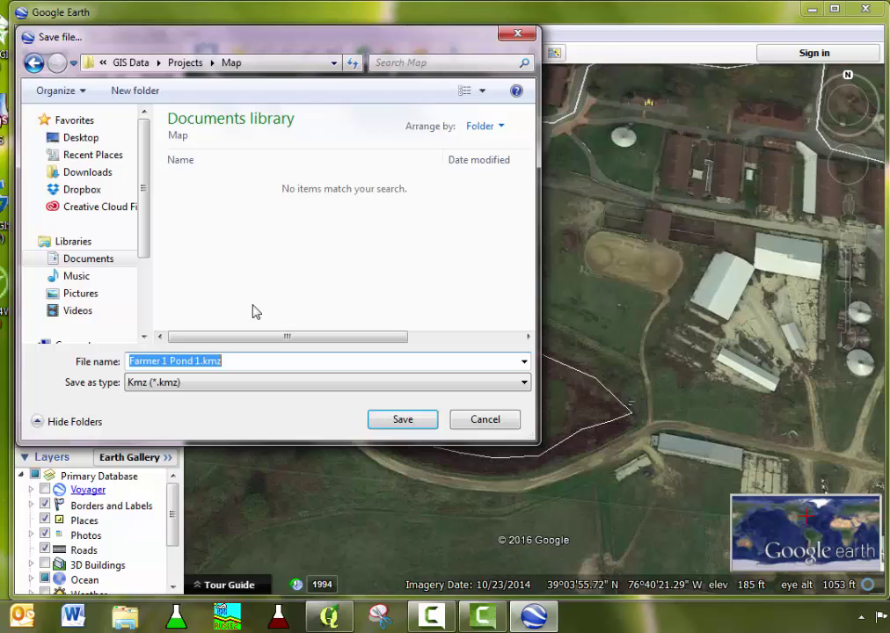
Save it as Kml (*.kml) in Documents > GIS Data > Projects > Map
click(102, 258)
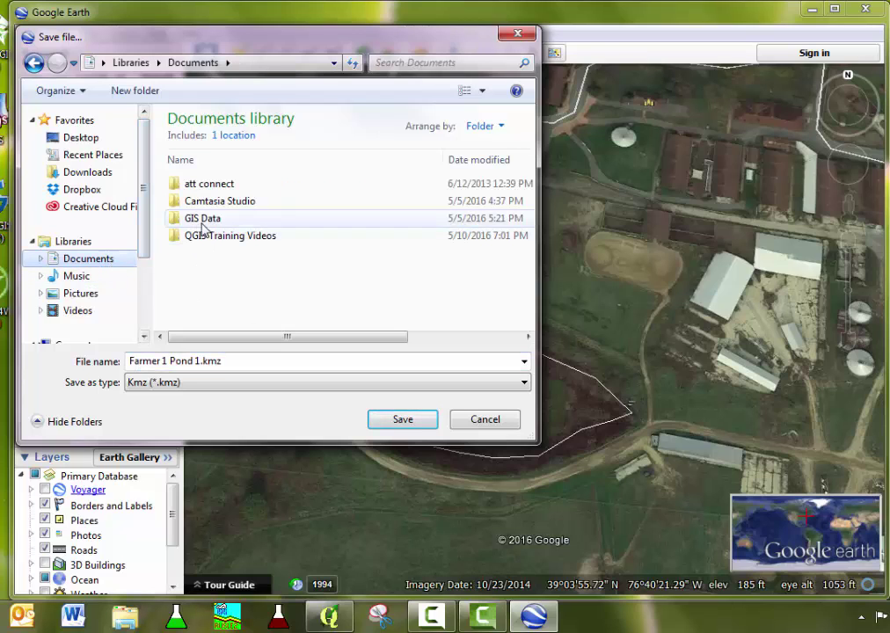
double_click(202, 220)
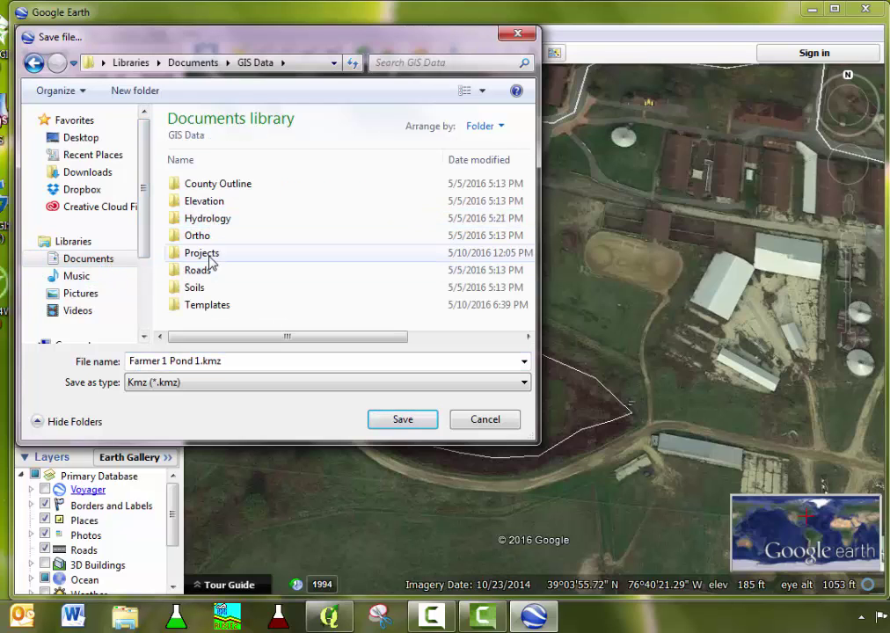
double_click(209, 256)
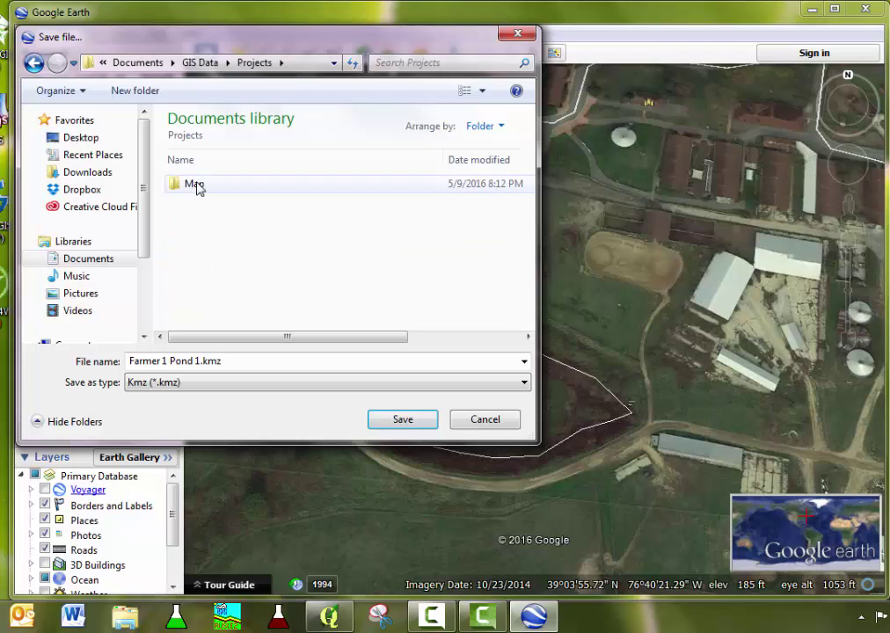
double_click(193, 184)
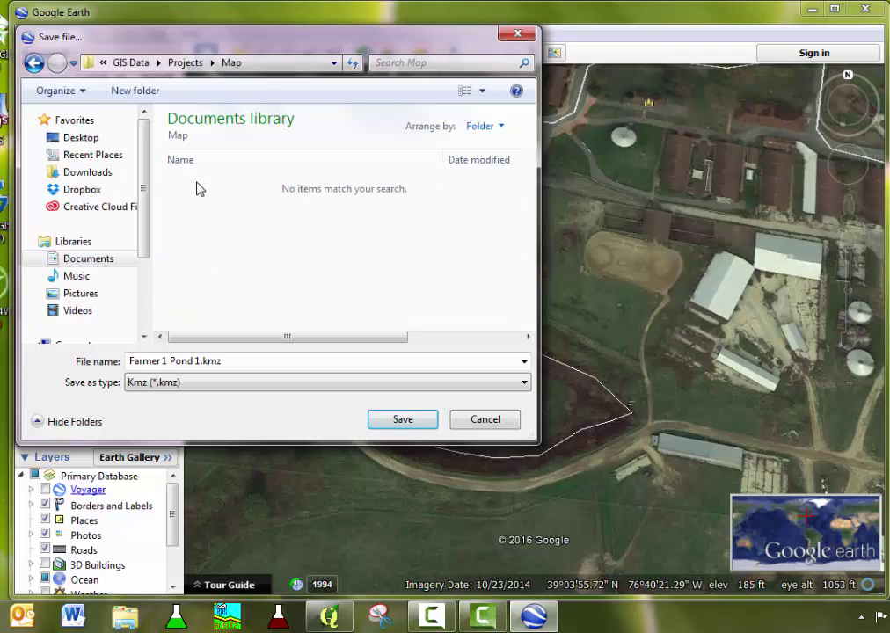
click(522, 385)
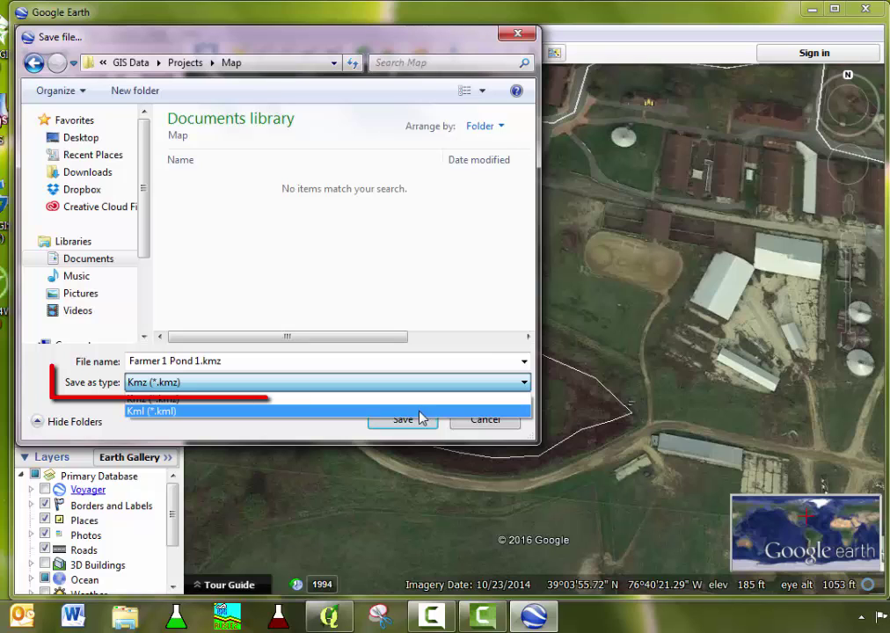
click(419, 411)
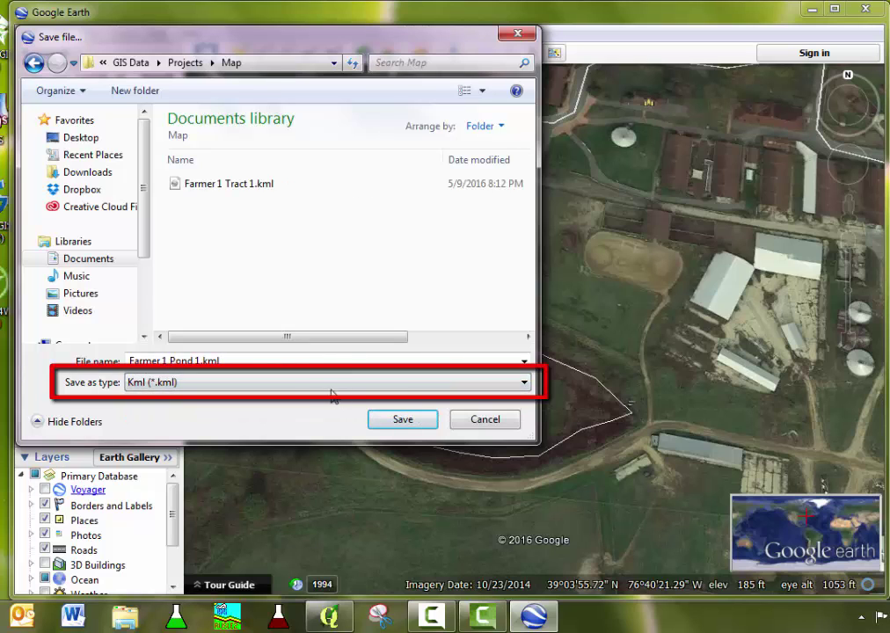
click(406, 422)
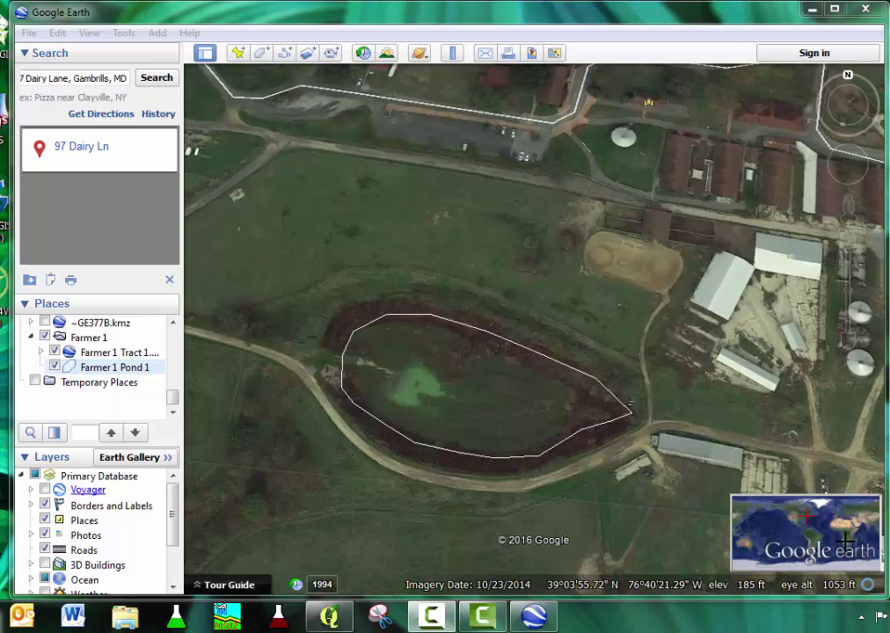
Return to QGIS and add Farmer 1 Pond 1.kml as a vector layer
click(813, 9)
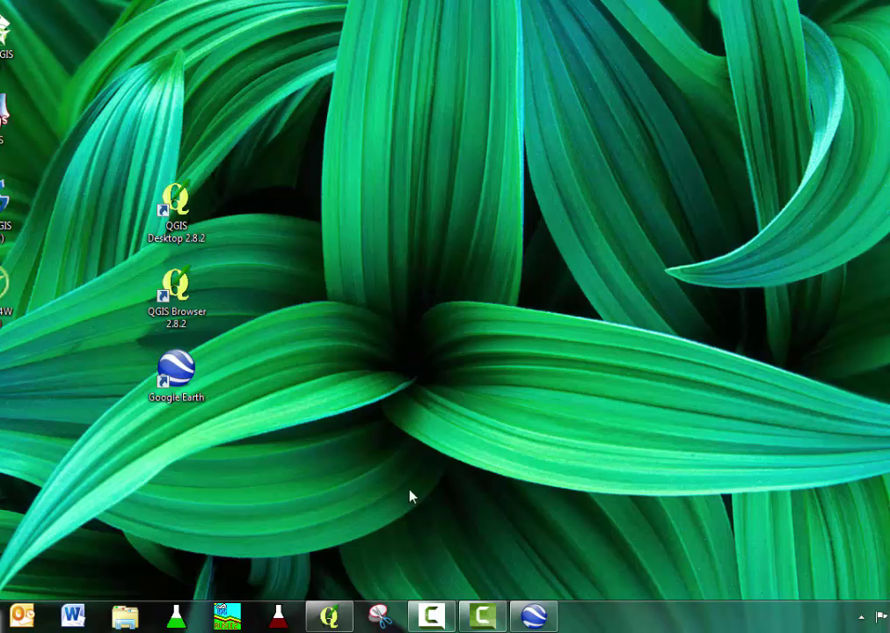
click(332, 617)
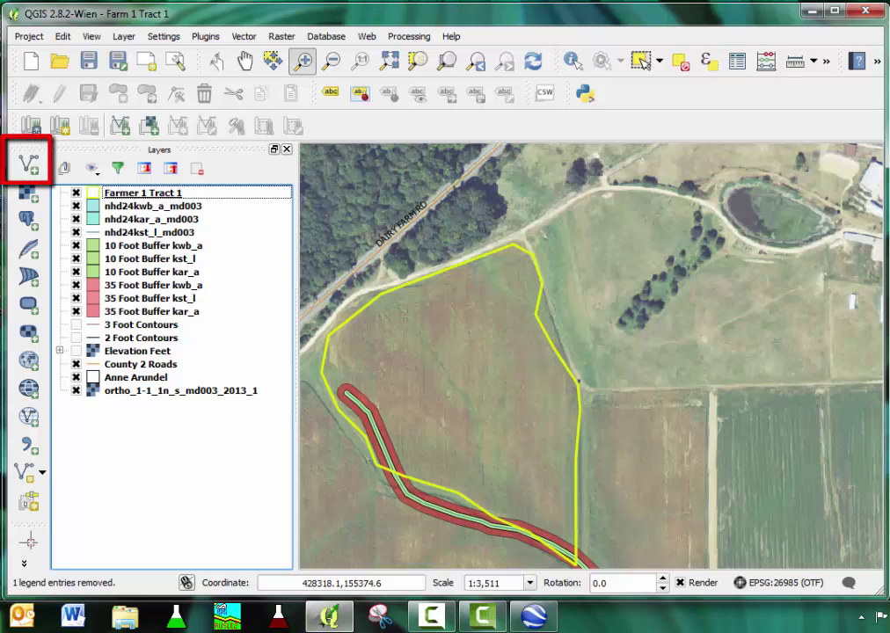
click(31, 165)
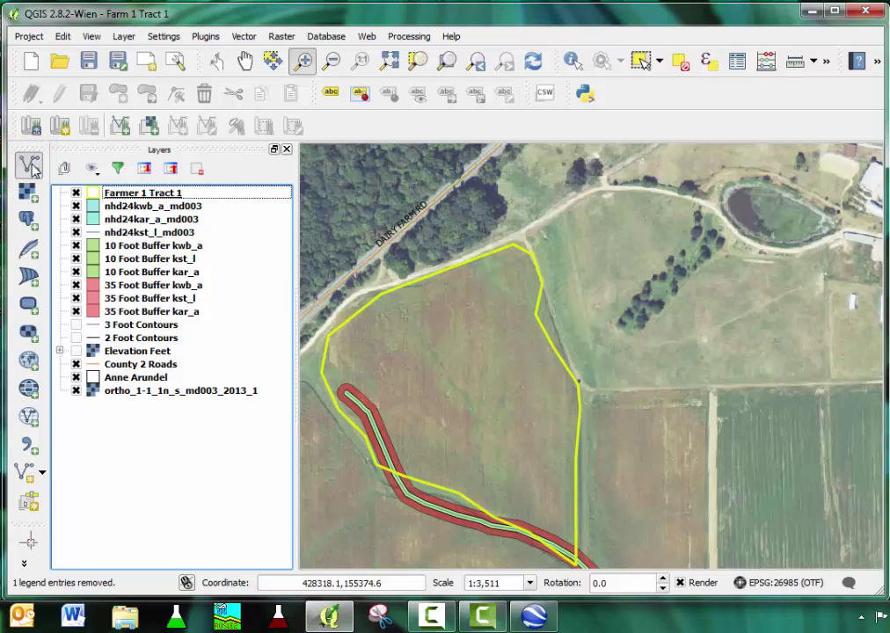
click(727, 394)
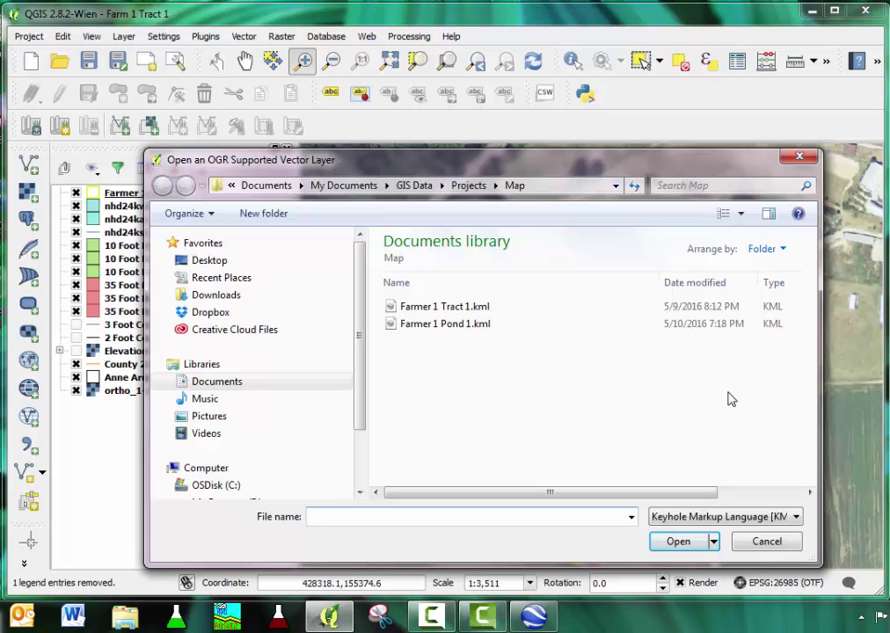
click(477, 326)
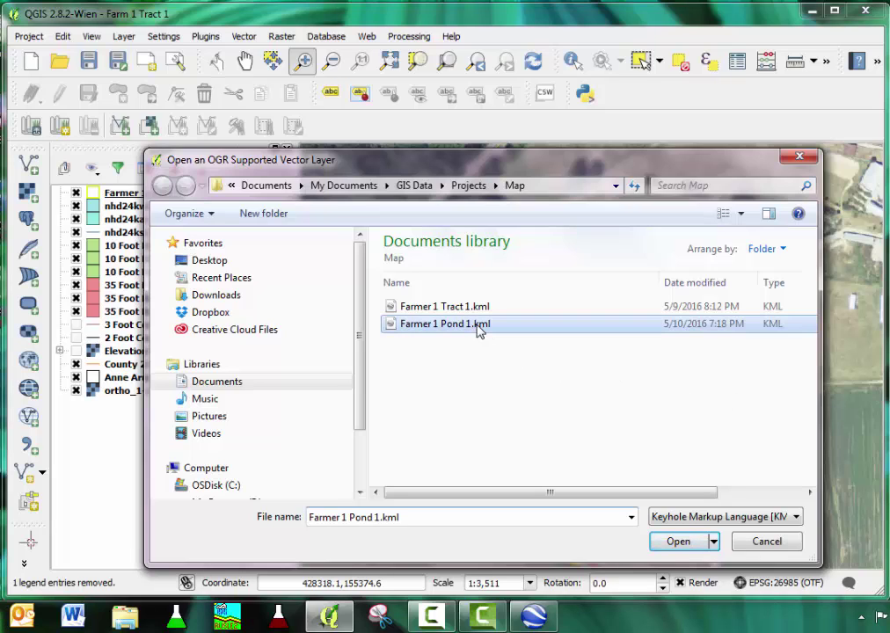
click(677, 543)
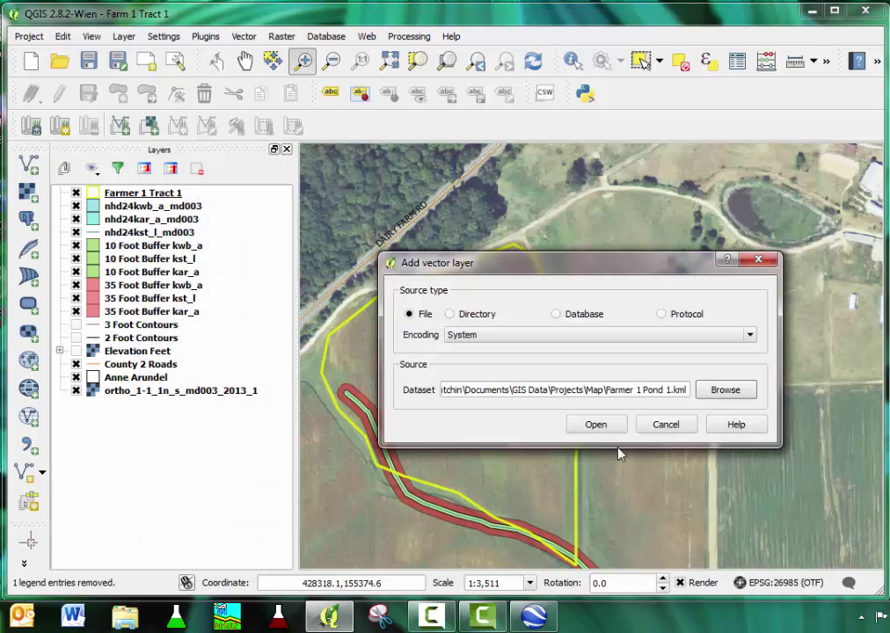
click(596, 425)
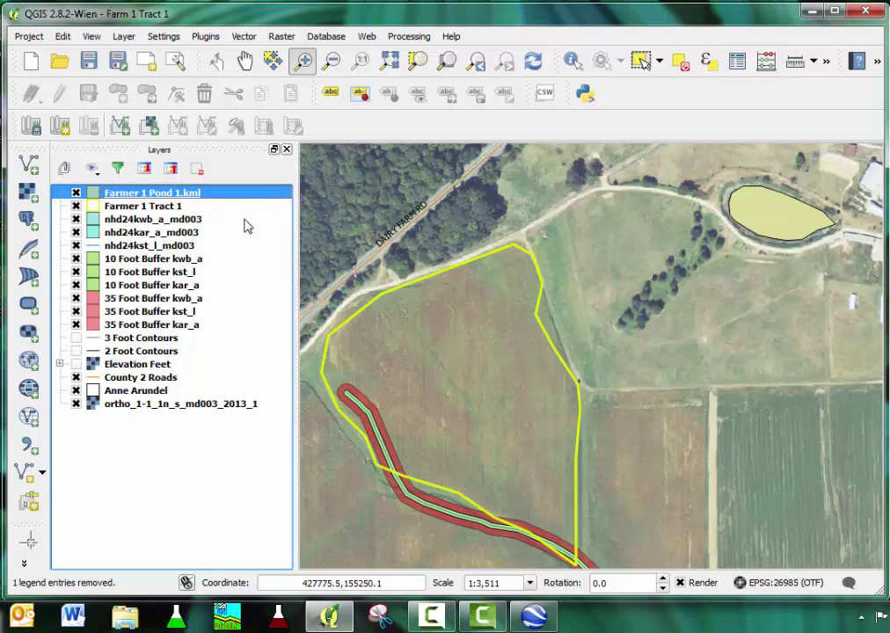
Save the pond layer as shapefile 'Farmer 1 Pond 1' in the Map folder
right_click(212, 194)
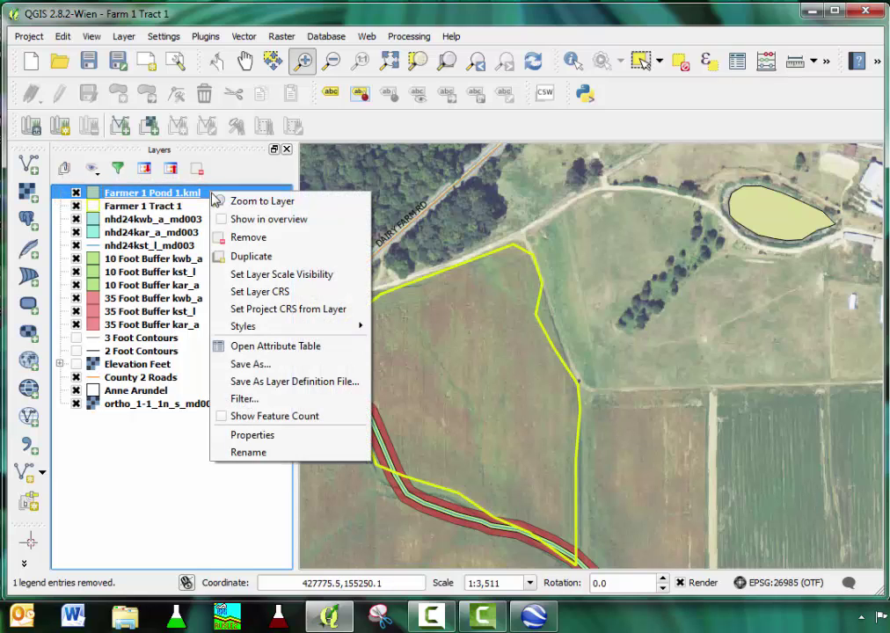
click(284, 370)
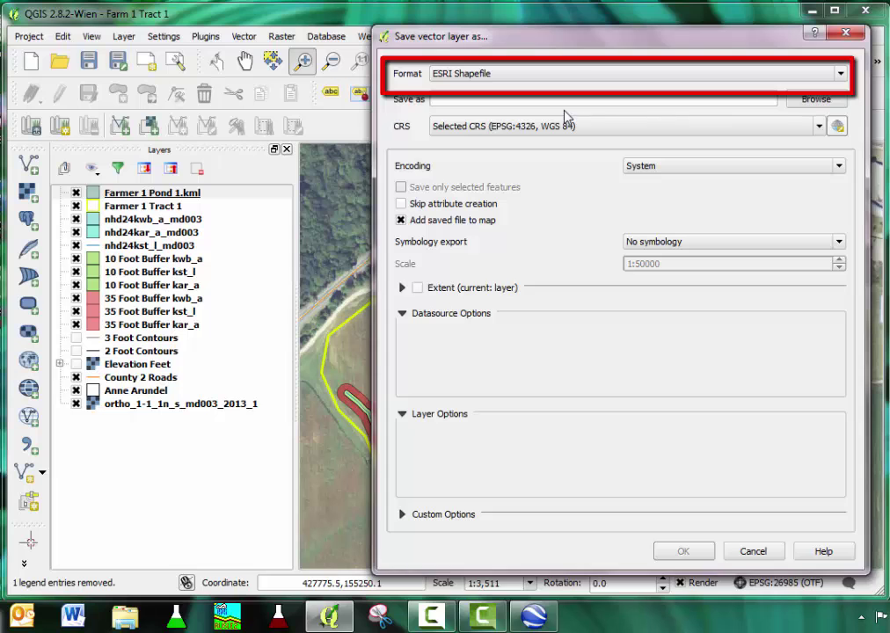
click(814, 99)
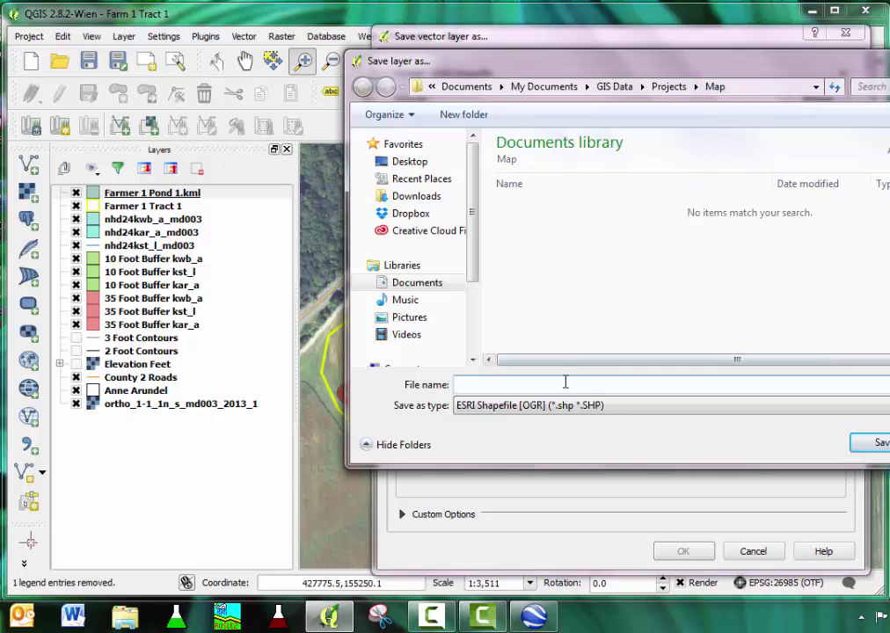
text(F)
click(685, 403)
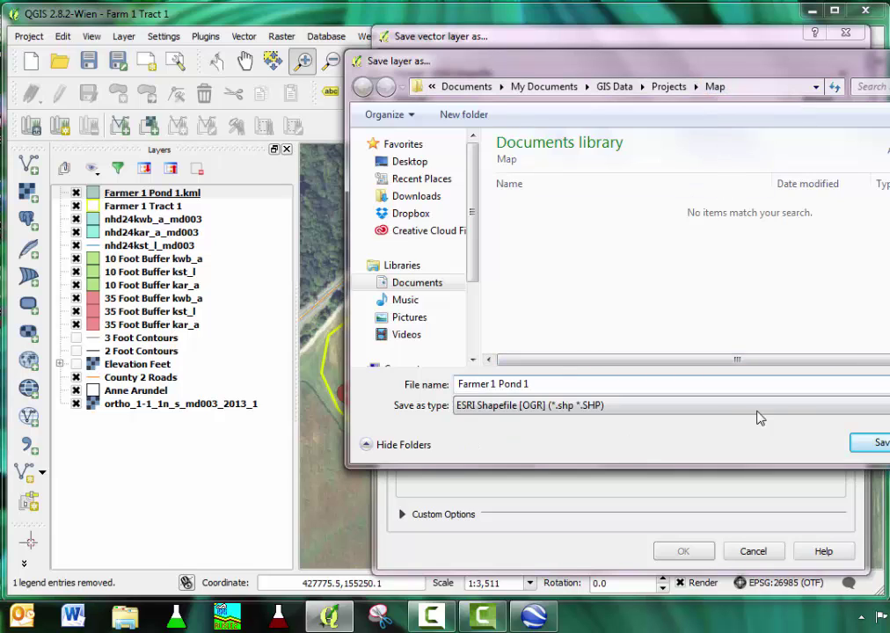
click(866, 443)
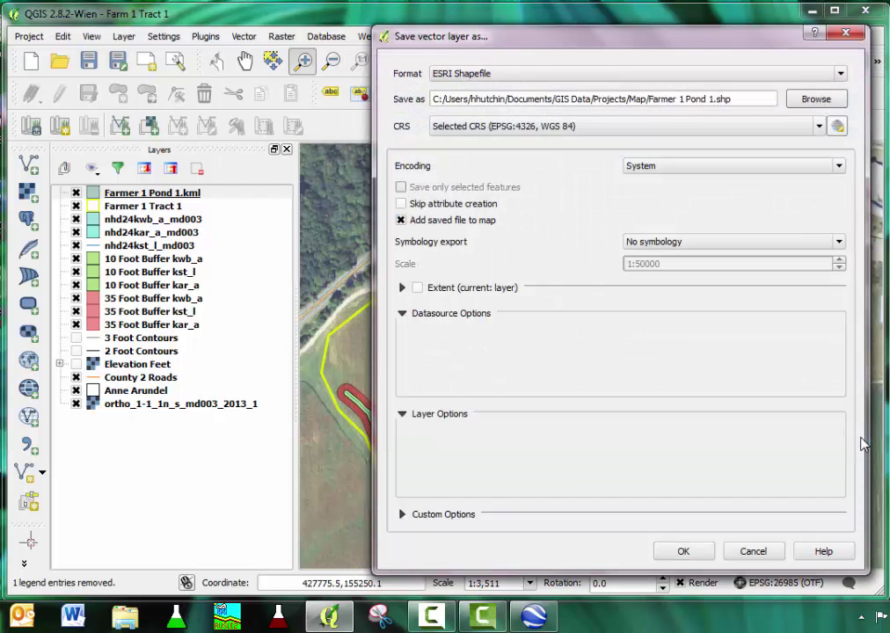
Set the CRS to the project's EPSG:26985 NAD83 / Maryland and export
click(821, 127)
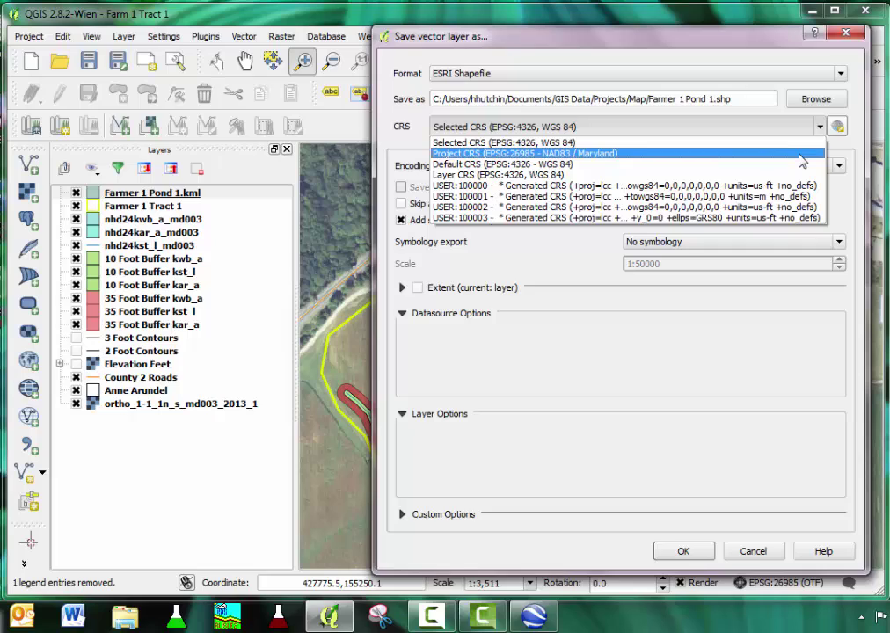
click(802, 154)
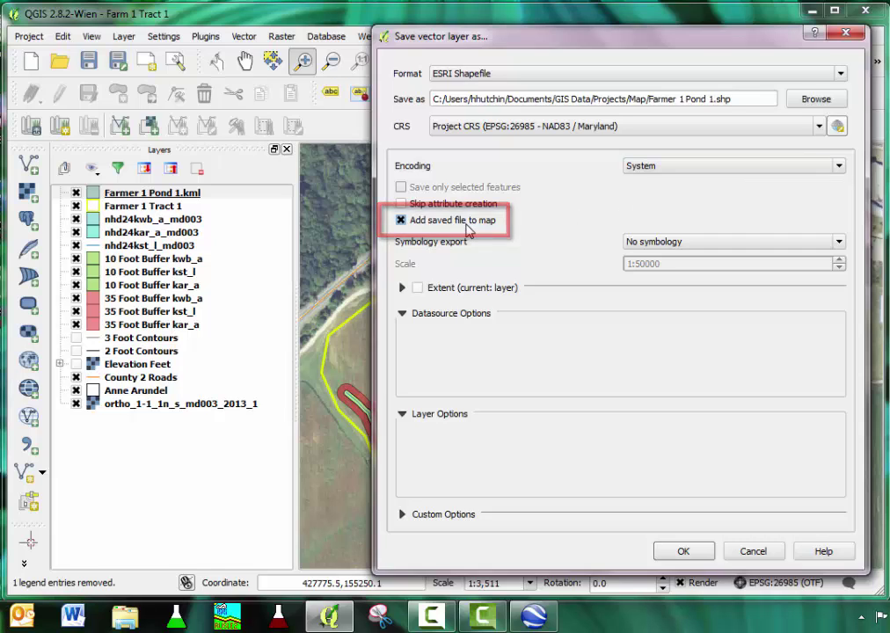
click(683, 554)
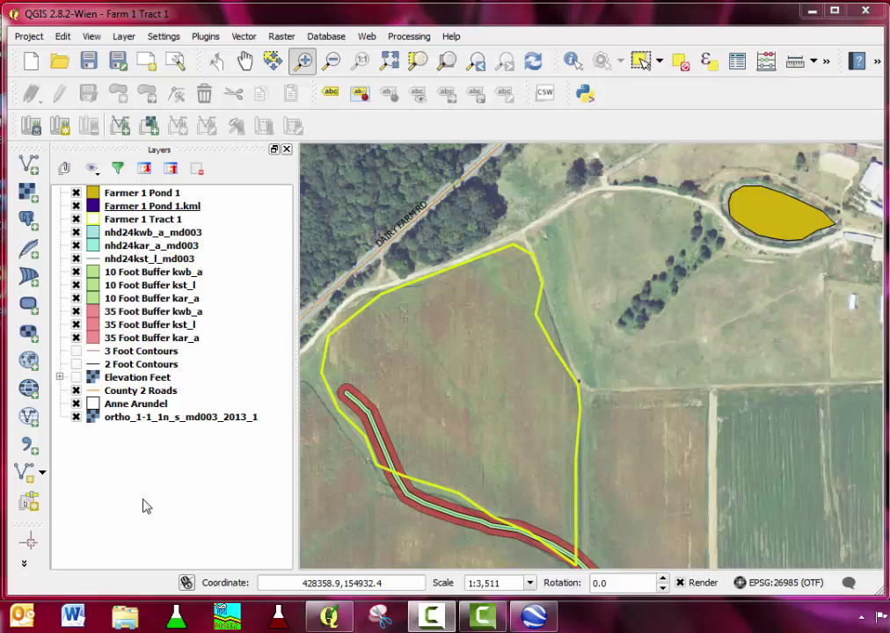
Open the context menu of the Farmer 1 Pond 1.kml entry in the Layers panel
right_click(179, 209)
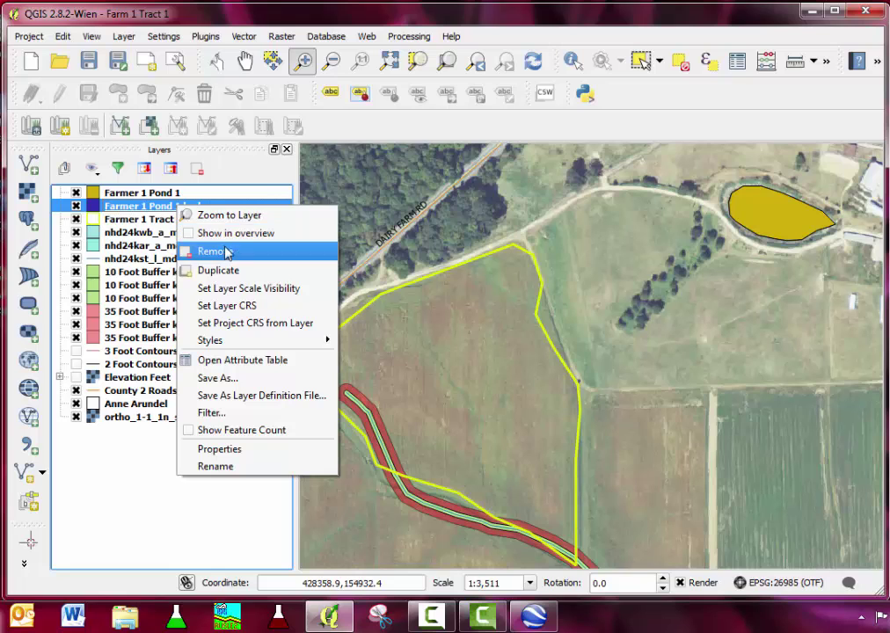